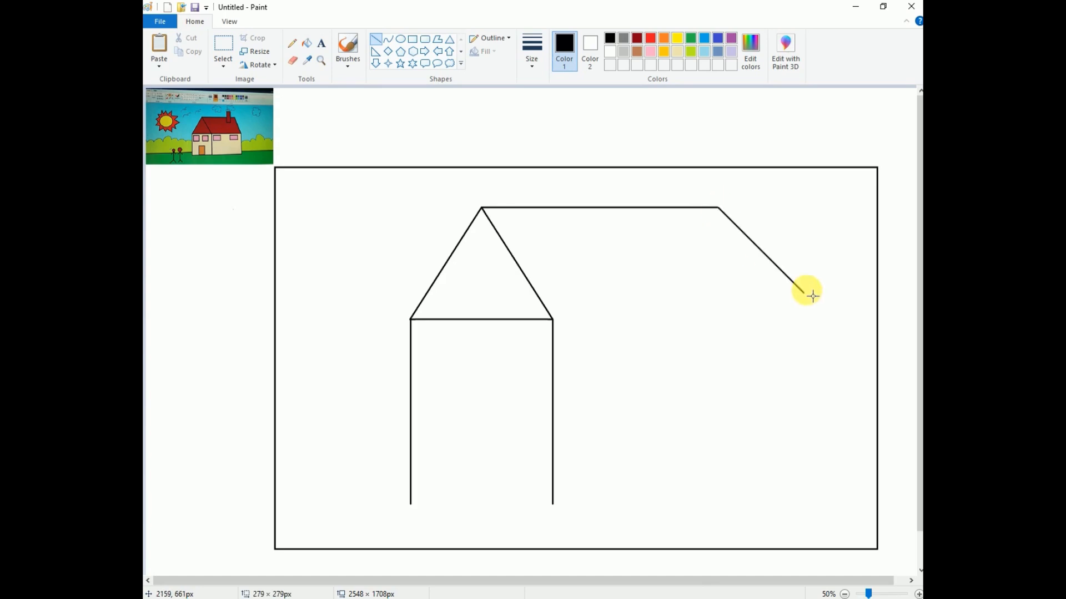
- Complete the house outline with straight lines for the side wall's top edge, far edge and the base of both walls
{"action": "mouse_move", "coordinate": [553, 318]}
{"action": "left_mouse_down"}
{"action": "mouse_move", "coordinate": [779, 328]}
{"action": "mouse_move", "coordinate": [787, 495]}
{"action": "left_mouse_up"}
{"action": "left_click", "coordinate": [565, 406]}
{"action": "mouse_move", "coordinate": [412, 503]}
{"action": "left_mouse_down"}
{"action": "mouse_move", "coordinate": [691, 537]}
{"action": "mouse_move", "coordinate": [787, 502]}
{"action": "left_mouse_up"}
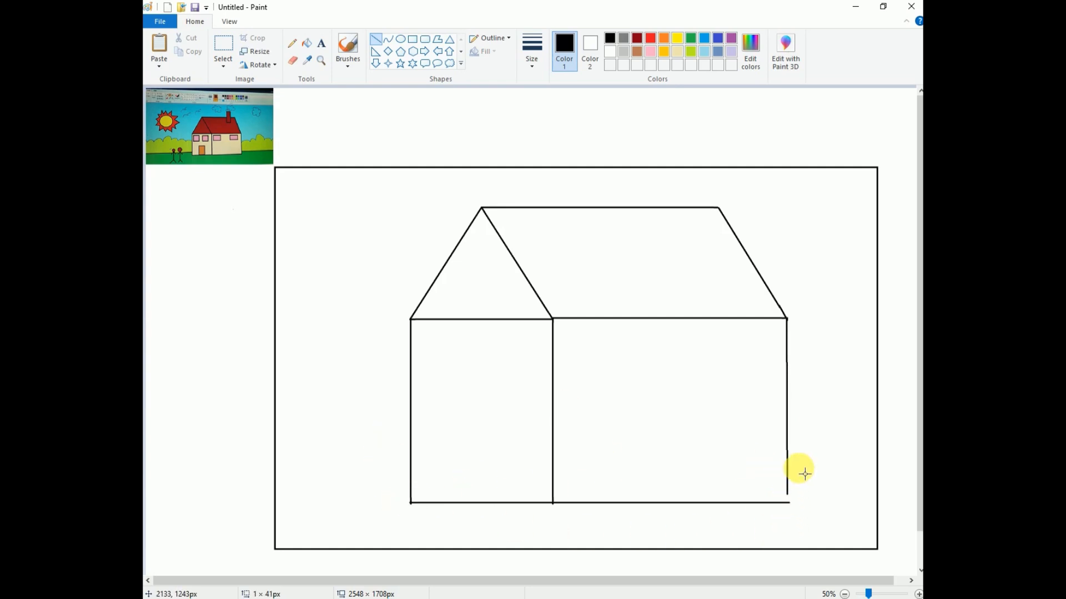
- Draw two rectangular windows side by side on the front wall below the gable
{"action": "left_click", "coordinate": [412, 38]}
{"action": "left_click_drag", "start_coordinate": [421, 372], "coordinate": [469, 333]}
{"action": "mouse_move", "coordinate": [454, 353]}
{"action": "left_mouse_down"}
{"action": "mouse_move", "coordinate": [458, 364]}
{"action": "mouse_move", "coordinate": [538, 337]}
{"action": "mouse_move", "coordinate": [515, 362]}
{"action": "left_mouse_up"}
{"action": "left_click", "coordinate": [494, 375]}
{"action": "left_click", "coordinate": [494, 428]}
- Draw a tall door with straight lines, standing on the base line of the front wall
{"action": "left_click", "coordinate": [376, 39]}
{"action": "mouse_move", "coordinate": [450, 503]}
{"action": "left_mouse_down"}
{"action": "mouse_move", "coordinate": [459, 411]}
{"action": "mouse_move", "coordinate": [453, 427]}
{"action": "mouse_move", "coordinate": [551, 421]}
{"action": "mouse_move", "coordinate": [497, 422]}
{"action": "left_mouse_up"}
{"action": "left_click_drag", "start_coordinate": [497, 421], "coordinate": [495, 502]}
- Draw two rectangular windows on the upper part of the side wall, level with the front windows
{"action": "left_click", "coordinate": [412, 39]}
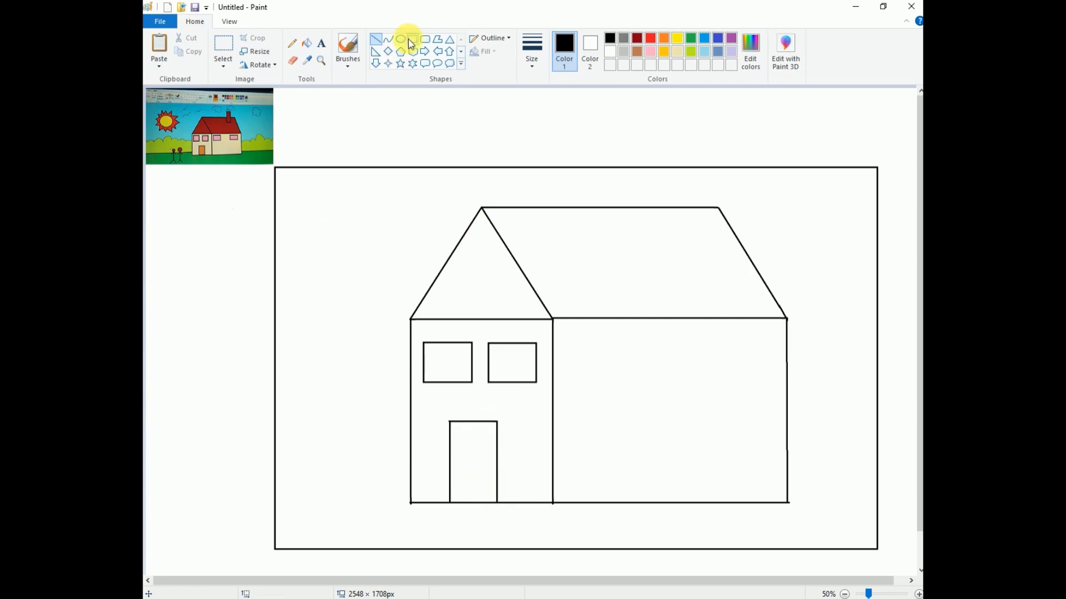
{"action": "mouse_move", "coordinate": [577, 379]}
{"action": "left_mouse_down"}
{"action": "mouse_move", "coordinate": [749, 348]}
{"action": "mouse_move", "coordinate": [635, 340]}
{"action": "left_mouse_up"}
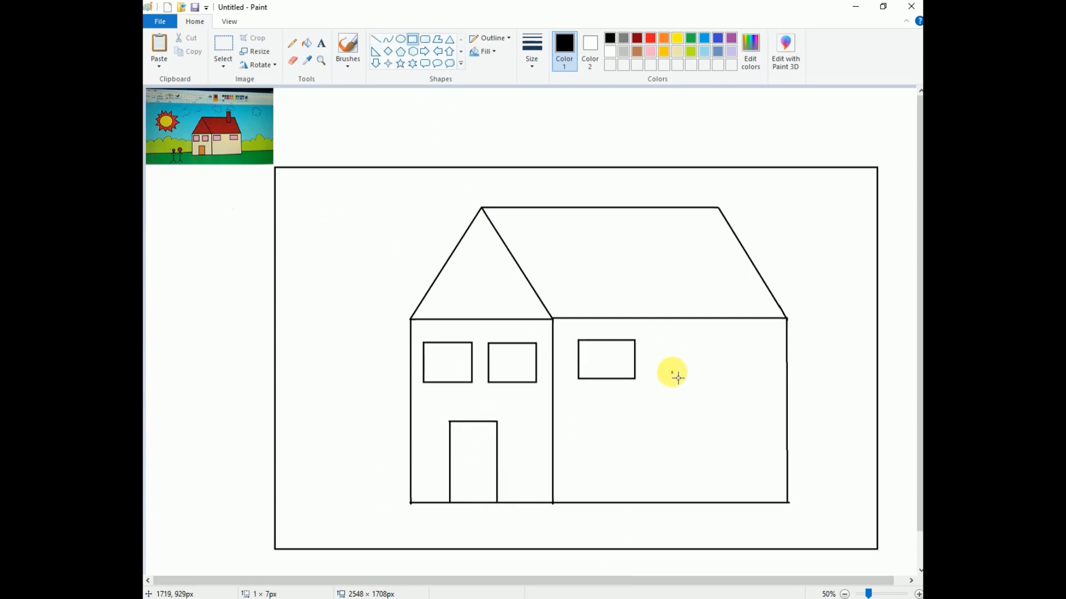
{"action": "left_click_drag", "start_coordinate": [673, 376], "coordinate": [735, 333]}
{"action": "key", "text": "ctrl+z"}
{"action": "left_click_drag", "start_coordinate": [679, 377], "coordinate": [738, 337]}
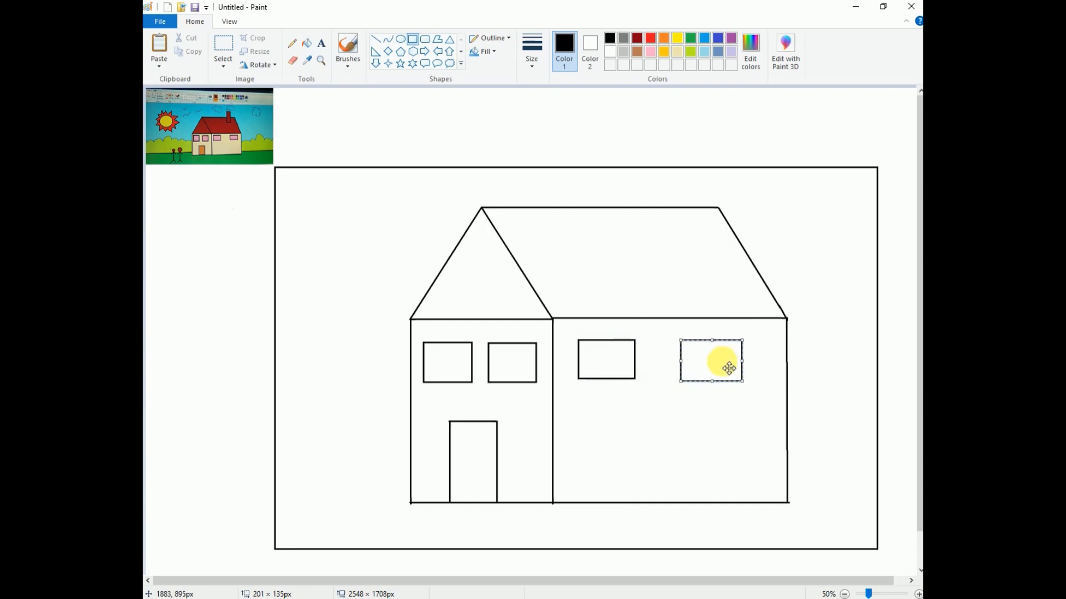
{"action": "left_click", "coordinate": [674, 398]}
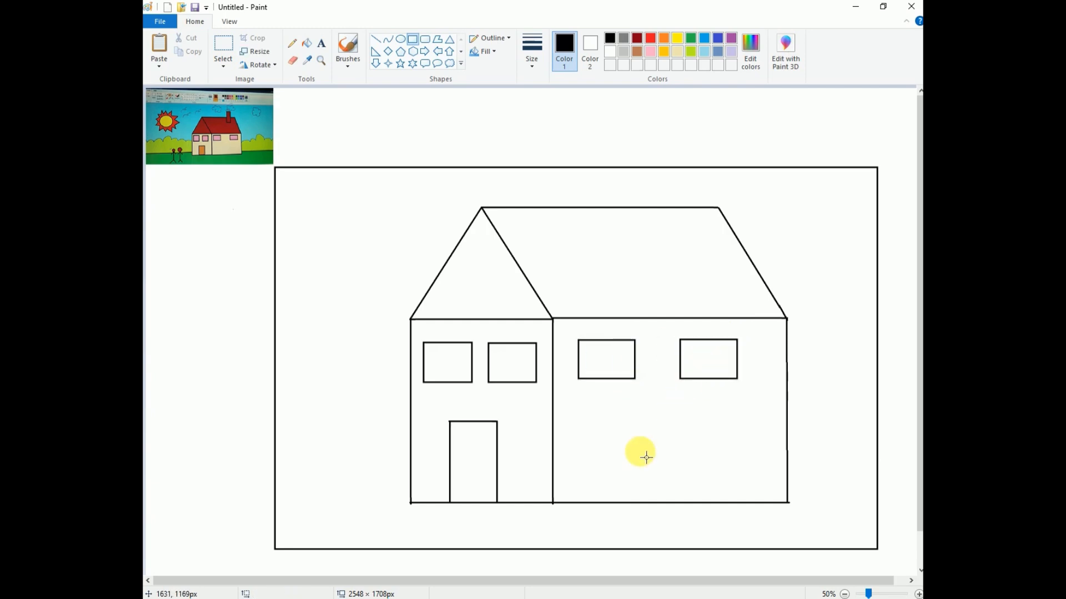
- Draw a narrow chimney with straight lines across the roof ridge and erase the ridge line inside it
{"action": "left_click", "coordinate": [376, 38]}
{"action": "left_click_drag", "start_coordinate": [674, 230], "coordinate": [674, 186]}
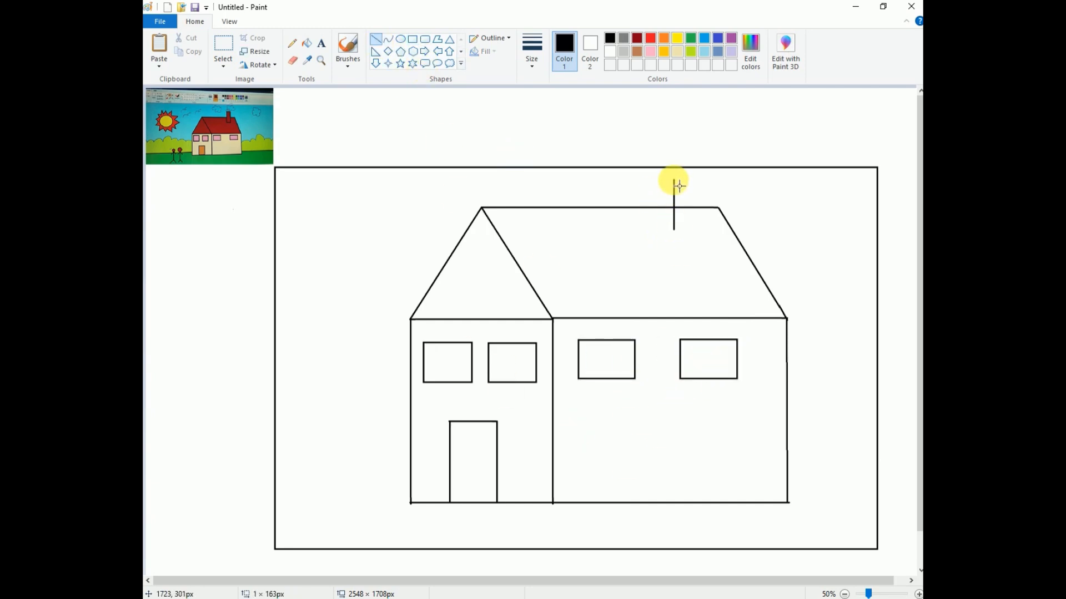
{"action": "key", "text": "ctrl+z"}
{"action": "mouse_move", "coordinate": [662, 235]}
{"action": "left_mouse_down"}
{"action": "mouse_move", "coordinate": [660, 180]}
{"action": "mouse_move", "coordinate": [704, 181]}
{"action": "mouse_move", "coordinate": [687, 176]}
{"action": "left_mouse_up"}
{"action": "left_click_drag", "start_coordinate": [686, 177], "coordinate": [693, 235]}
{"action": "left_click", "coordinate": [293, 60]}
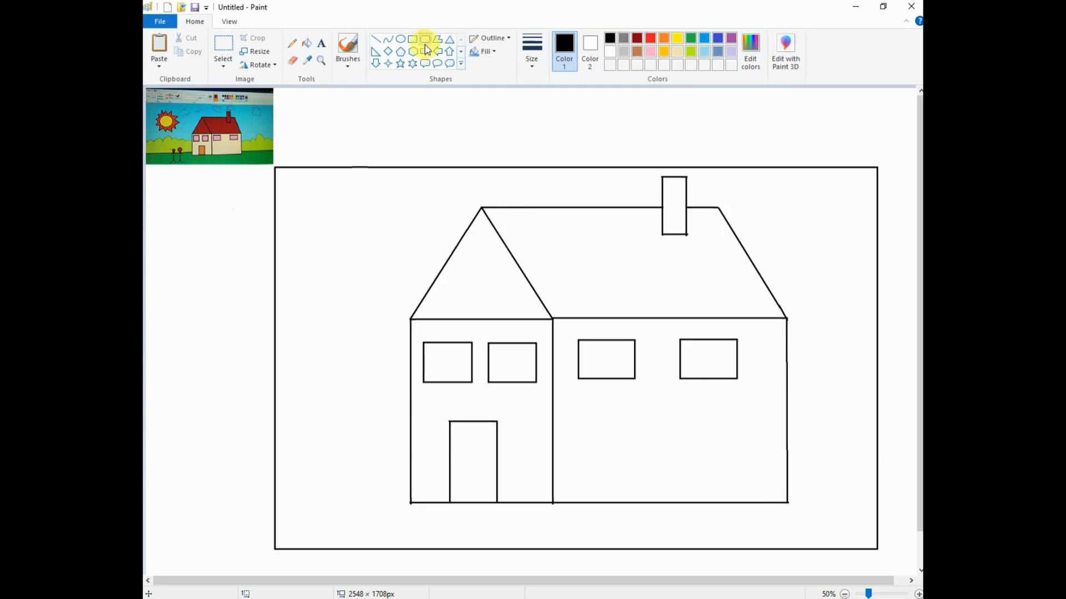
- Draw a sun circle of about 147 × 131 px beside the roof and two upright ovals for heads below it
{"action": "left_click", "coordinate": [402, 40]}
{"action": "left_click_drag", "start_coordinate": [323, 272], "coordinate": [365, 242]}
{"action": "left_click_drag", "start_coordinate": [340, 268], "coordinate": [352, 236]}
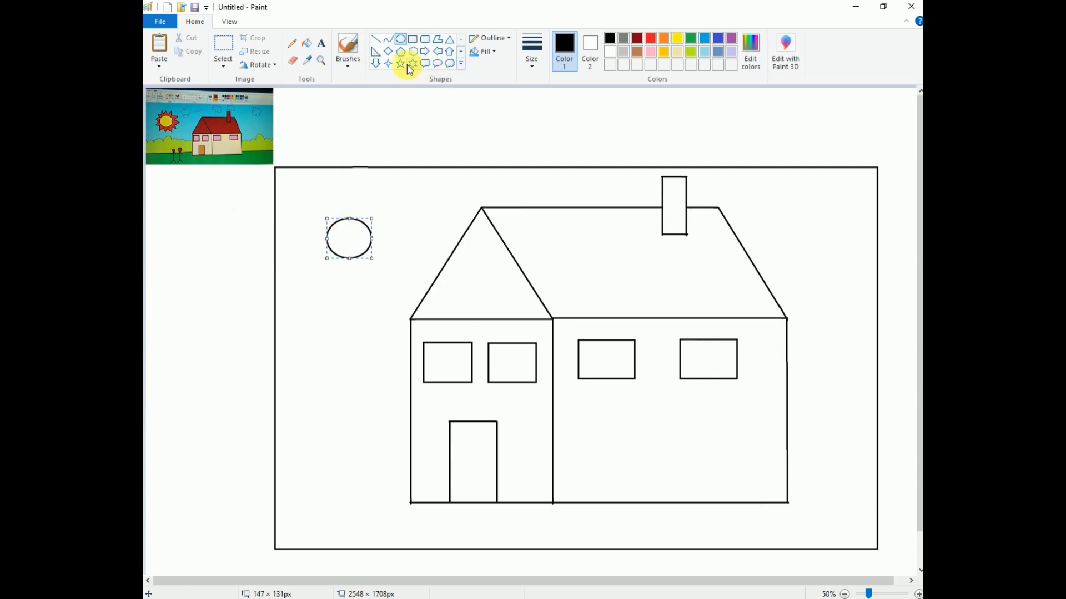
{"action": "mouse_move", "coordinate": [305, 432]}
{"action": "left_mouse_down"}
{"action": "mouse_move", "coordinate": [318, 405]}
{"action": "mouse_move", "coordinate": [376, 381]}
{"action": "mouse_move", "coordinate": [382, 395]}
{"action": "left_mouse_up"}
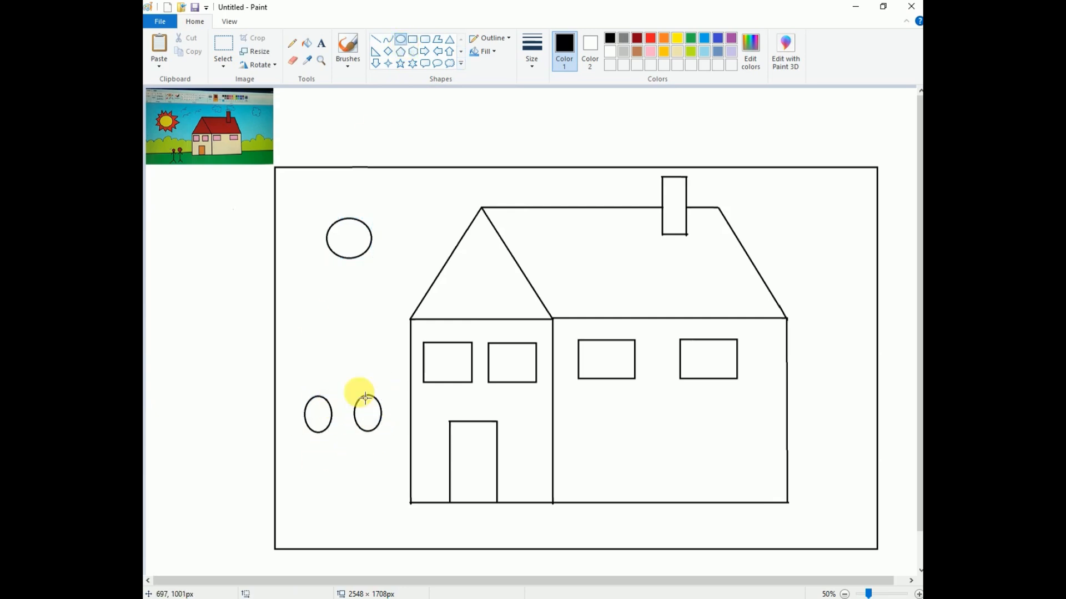
- Sketch wavy bush outlines with the Pencil from the frame to the house wall on both sides of the house
{"action": "left_click", "coordinate": [289, 41]}
{"action": "left_click", "coordinate": [255, 51]}
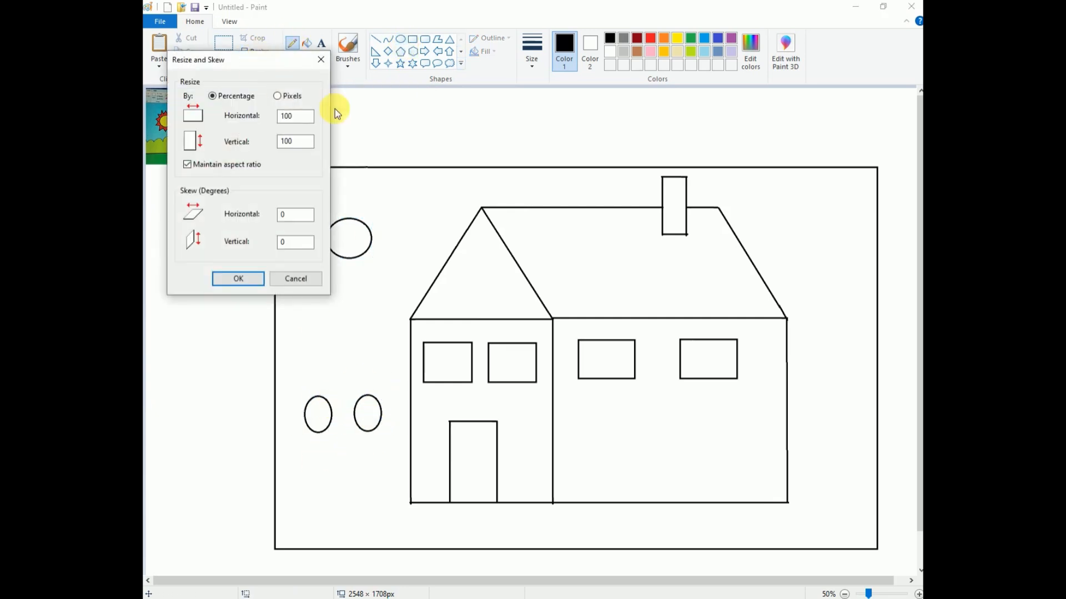
{"action": "left_click", "coordinate": [321, 59]}
{"action": "left_click", "coordinate": [290, 43]}
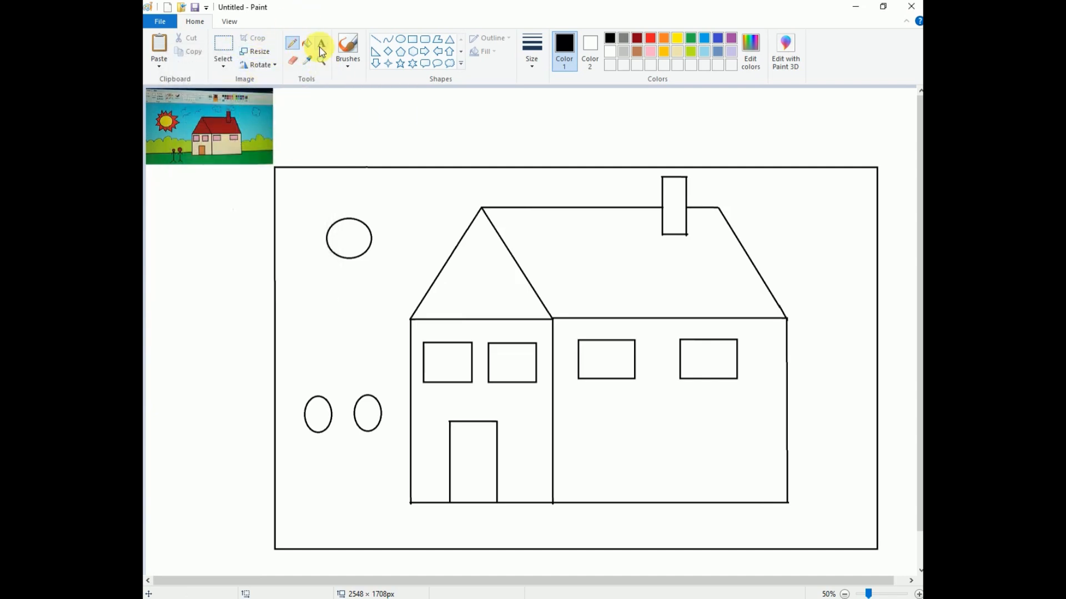
{"action": "left_click", "coordinate": [530, 49]}
{"action": "left_click", "coordinate": [537, 134]}
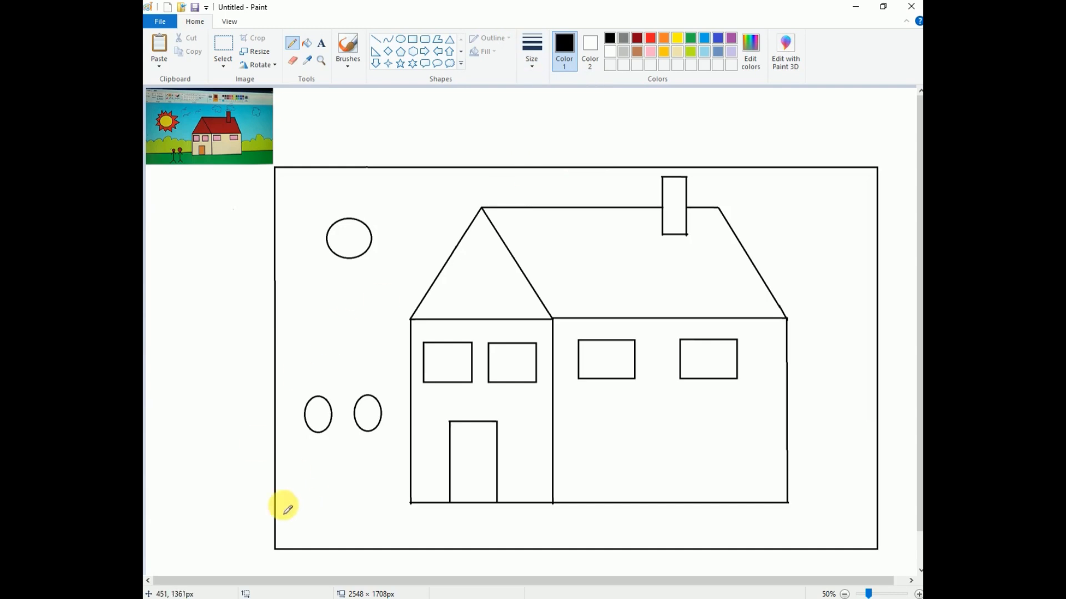
{"action": "mouse_move", "coordinate": [277, 394]}
{"action": "left_mouse_down"}
{"action": "mouse_move", "coordinate": [298, 374]}
{"action": "mouse_move", "coordinate": [356, 387]}
{"action": "mouse_move", "coordinate": [409, 373]}
{"action": "left_mouse_up"}
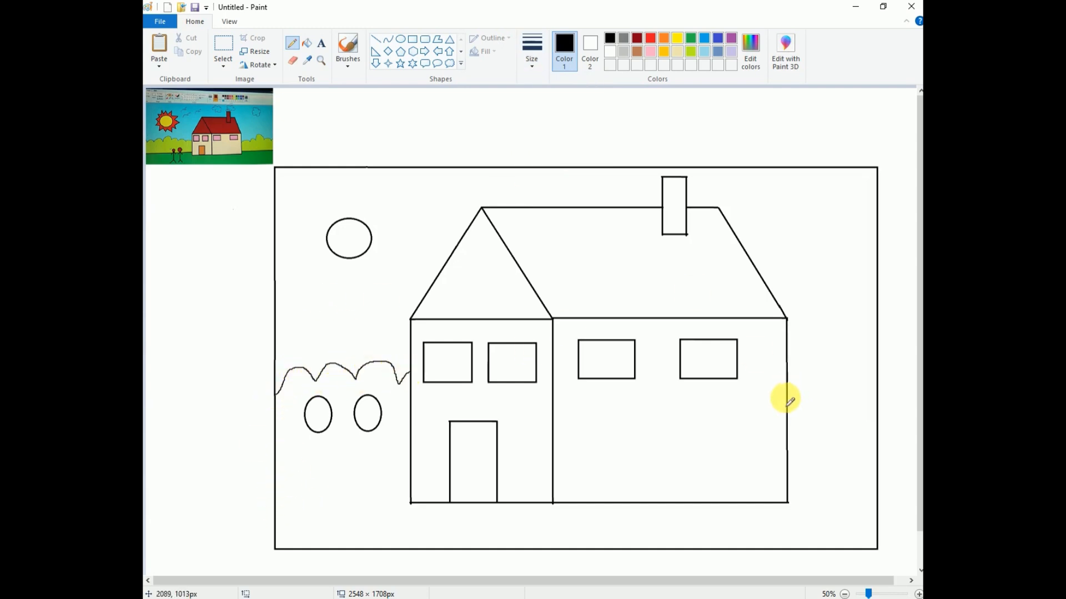
{"action": "left_click_drag", "start_coordinate": [791, 366], "coordinate": [871, 373]}
{"action": "key", "text": "ctrl+z"}
{"action": "mouse_move", "coordinate": [788, 383]}
{"action": "left_mouse_down"}
{"action": "mouse_move", "coordinate": [833, 382]}
{"action": "mouse_move", "coordinate": [877, 389]}
{"action": "left_mouse_up"}
- Draw a horizontal ground line on each side of the house, from the frame to the wall
{"action": "left_click", "coordinate": [375, 39]}
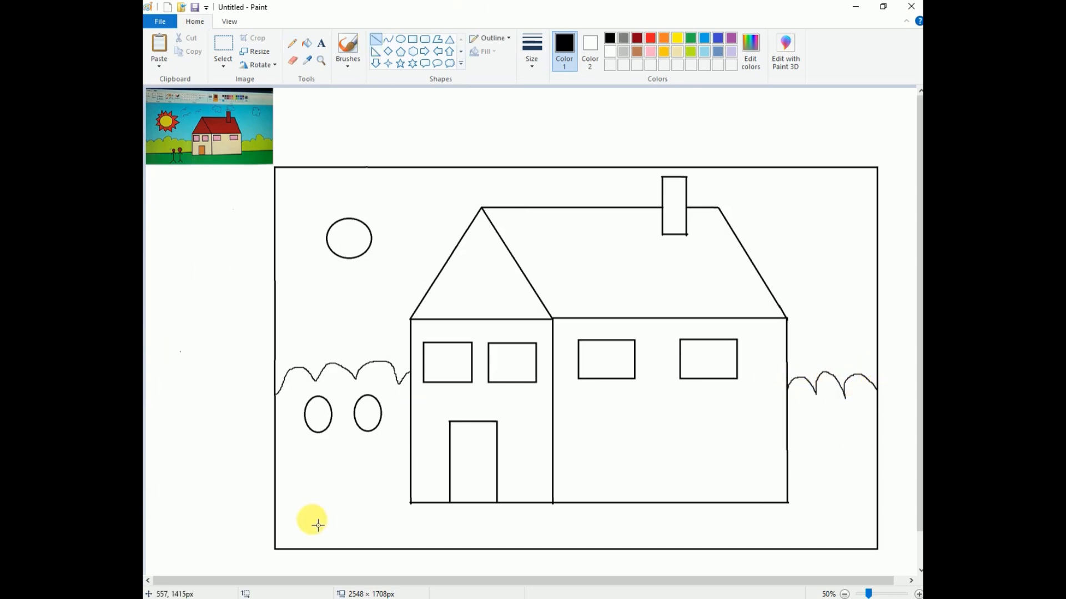
{"action": "left_click_drag", "start_coordinate": [275, 486], "coordinate": [409, 487]}
{"action": "left_click_drag", "start_coordinate": [788, 480], "coordinate": [877, 480]}
- Draw zigzag sun rays with straight lines around the sun circle
{"action": "mouse_move", "coordinate": [365, 190]}
{"action": "left_mouse_down"}
{"action": "mouse_move", "coordinate": [375, 195]}
{"action": "mouse_move", "coordinate": [342, 220]}
{"action": "mouse_move", "coordinate": [350, 185]}
{"action": "mouse_move", "coordinate": [362, 225]}
{"action": "mouse_move", "coordinate": [378, 206]}
{"action": "left_mouse_up"}
{"action": "key", "text": "ctrl+z"}
{"action": "left_click", "coordinate": [365, 217]}
{"action": "mouse_move", "coordinate": [377, 206]}
{"action": "left_mouse_down"}
{"action": "mouse_move", "coordinate": [377, 232]}
{"action": "mouse_move", "coordinate": [405, 223]}
{"action": "mouse_move", "coordinate": [366, 186]}
{"action": "mouse_move", "coordinate": [371, 227]}
{"action": "mouse_move", "coordinate": [386, 200]}
{"action": "mouse_move", "coordinate": [381, 220]}
{"action": "mouse_move", "coordinate": [390, 231]}
{"action": "mouse_move", "coordinate": [399, 224]}
{"action": "mouse_move", "coordinate": [392, 251]}
{"action": "mouse_move", "coordinate": [375, 254]}
{"action": "mouse_move", "coordinate": [377, 280]}
{"action": "mouse_move", "coordinate": [386, 275]}
{"action": "mouse_move", "coordinate": [363, 263]}
{"action": "mouse_move", "coordinate": [333, 288]}
{"action": "mouse_move", "coordinate": [309, 275]}
{"action": "mouse_move", "coordinate": [320, 248]}
{"action": "mouse_move", "coordinate": [305, 233]}
{"action": "mouse_move", "coordinate": [328, 230]}
{"action": "mouse_move", "coordinate": [327, 200]}
{"action": "mouse_move", "coordinate": [307, 206]}
{"action": "mouse_move", "coordinate": [338, 210]}
{"action": "left_mouse_up"}
{"action": "key", "text": "ctrl+z"}
{"action": "left_click", "coordinate": [317, 202]}
{"action": "left_click", "coordinate": [343, 192]}
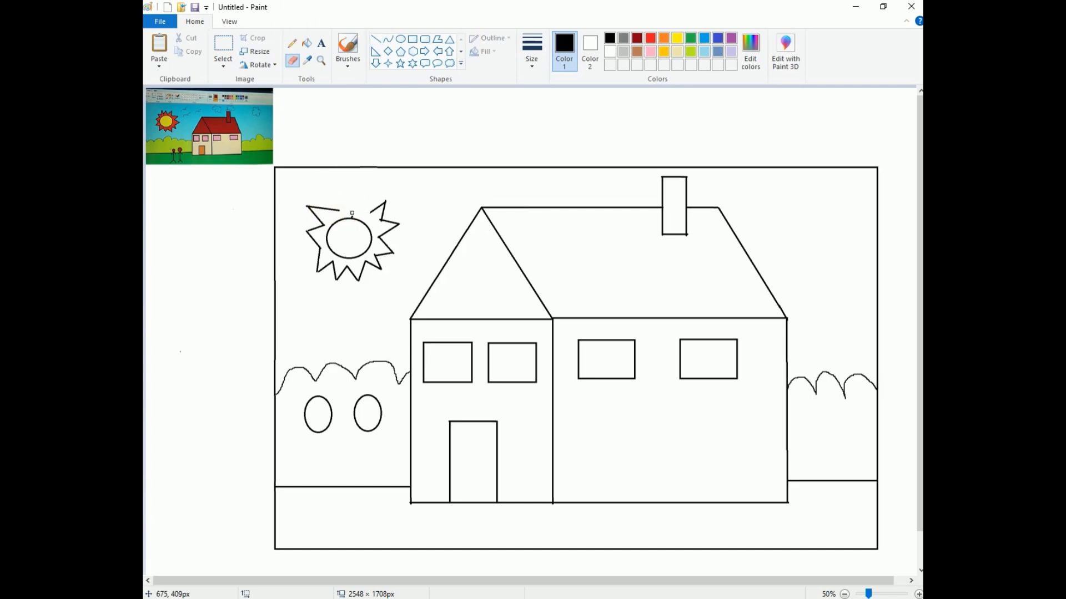
- Add the missing spike above the sun with straight lines to bridge the gap in the rays
{"action": "left_click", "coordinate": [376, 39]}
{"action": "mouse_move", "coordinate": [338, 211]}
{"action": "left_mouse_down"}
{"action": "mouse_move", "coordinate": [329, 188]}
{"action": "mouse_move", "coordinate": [361, 214]}
{"action": "mouse_move", "coordinate": [355, 206]}
{"action": "left_mouse_up"}
{"action": "left_click_drag", "start_coordinate": [355, 206], "coordinate": [365, 184]}
{"action": "left_click_drag", "start_coordinate": [366, 185], "coordinate": [371, 205]}
{"action": "left_click", "coordinate": [405, 199]}
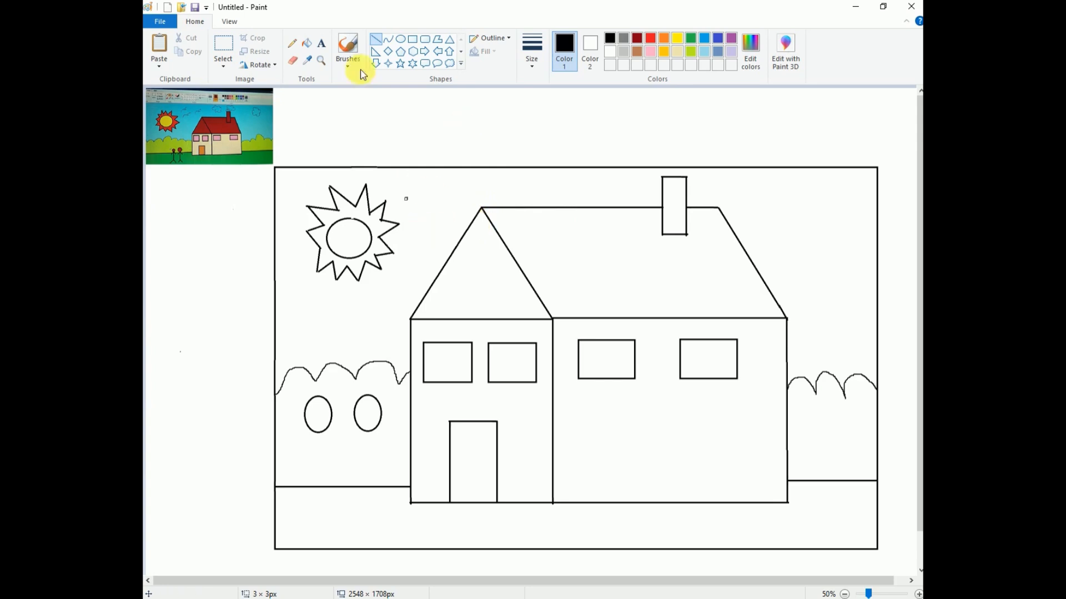
- Draw a large cloud callout in the upper-right corner of the picture and erase its tail bubbles
{"action": "left_click", "coordinate": [450, 63]}
{"action": "left_click_drag", "start_coordinate": [777, 245], "coordinate": [859, 173]}
{"action": "left_click", "coordinate": [293, 60]}
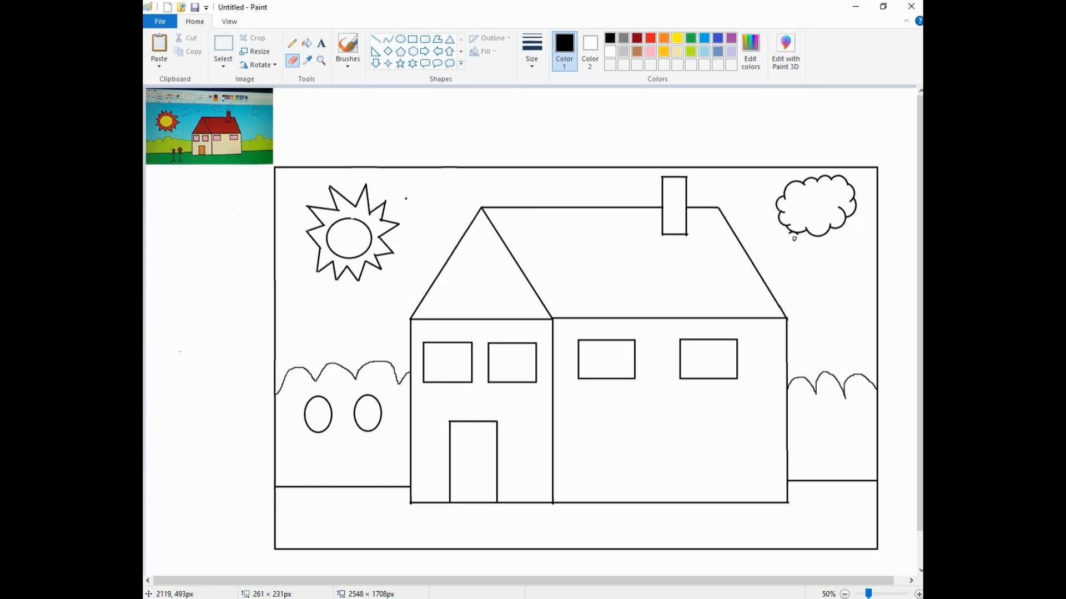
{"action": "left_click", "coordinate": [387, 39]}
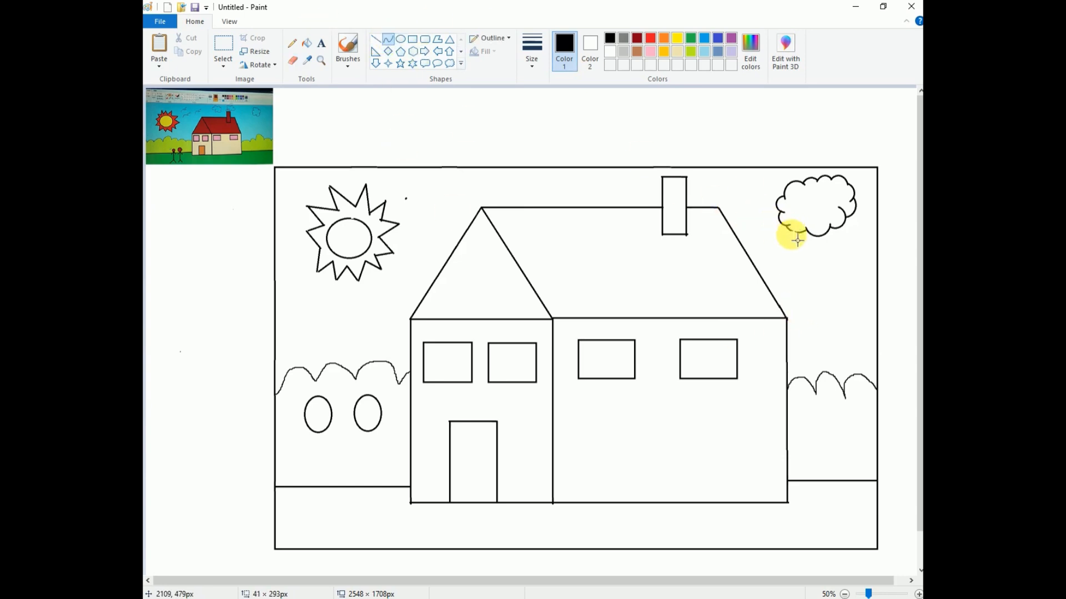
{"action": "left_click_drag", "start_coordinate": [799, 239], "coordinate": [804, 242]}
{"action": "left_click", "coordinate": [731, 148]}
{"action": "key", "text": "ctrl+z"}
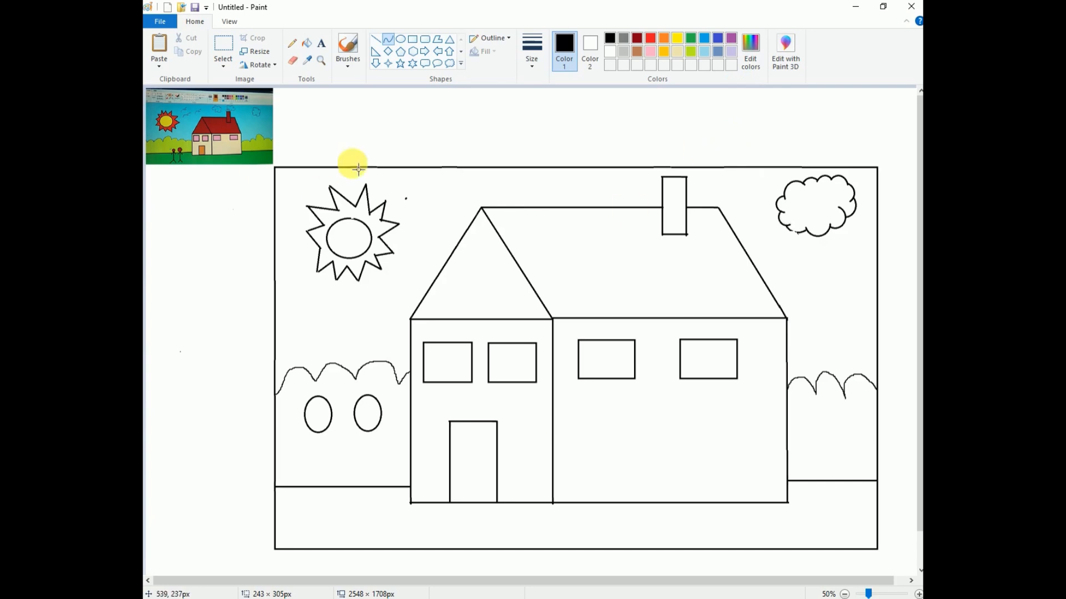
- Draw two smaller cloud callouts above the roof, and erase their tail bubbles and the stray dot beside the sun
{"action": "left_click", "coordinate": [449, 64]}
{"action": "left_click_drag", "start_coordinate": [437, 216], "coordinate": [490, 179]}
{"action": "left_click_drag", "start_coordinate": [580, 205], "coordinate": [634, 170]}
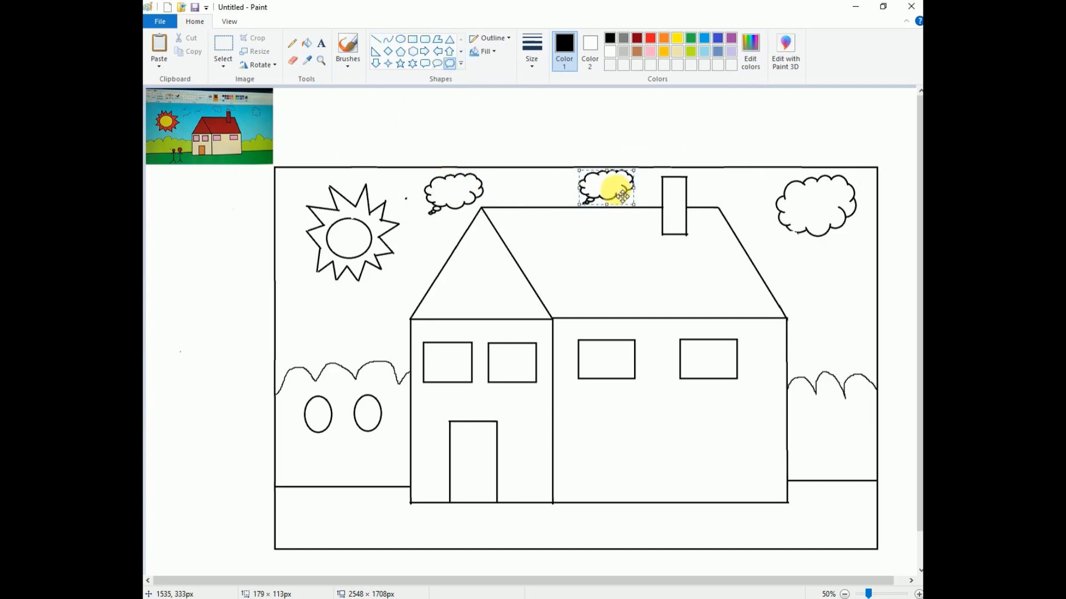
{"action": "left_click", "coordinate": [293, 60]}
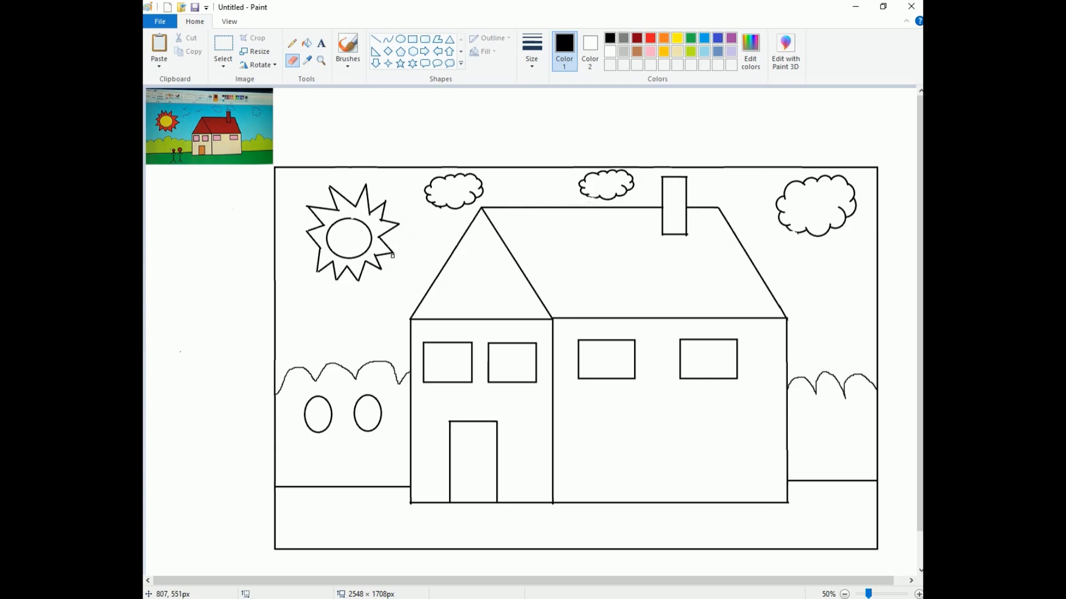
- Draw bodies, legs and arms with straight lines under both head ovals to make two stick figures
{"action": "left_click", "coordinate": [376, 39]}
{"action": "left_click_drag", "start_coordinate": [317, 432], "coordinate": [318, 475]}
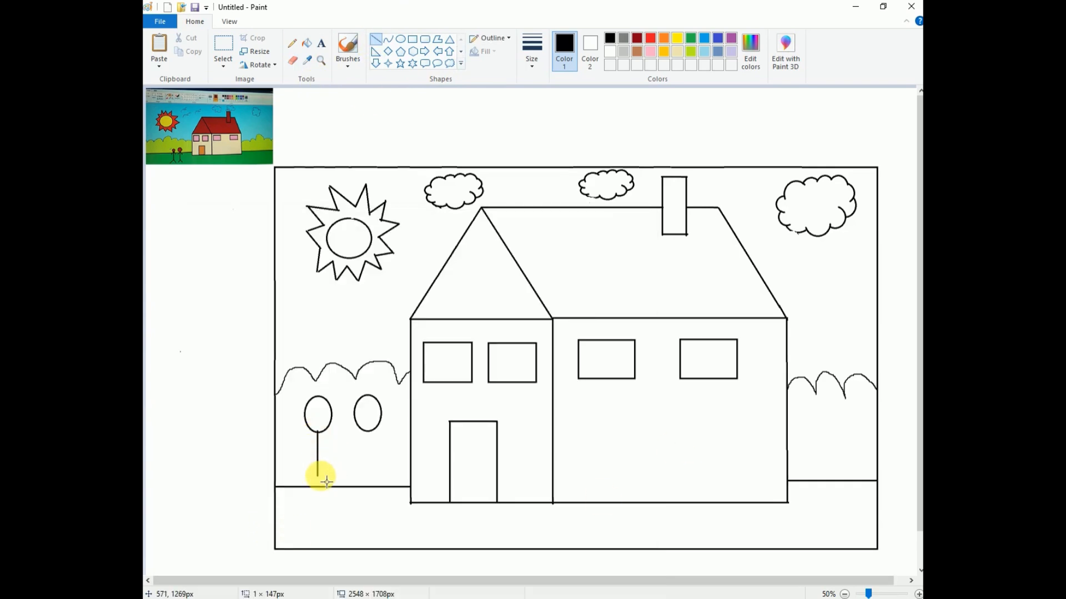
{"action": "mouse_move", "coordinate": [367, 432]}
{"action": "left_mouse_down"}
{"action": "mouse_move", "coordinate": [368, 473]}
{"action": "mouse_move", "coordinate": [308, 489]}
{"action": "mouse_move", "coordinate": [381, 486]}
{"action": "left_mouse_up"}
{"action": "mouse_move", "coordinate": [318, 432]}
{"action": "left_mouse_down"}
{"action": "mouse_move", "coordinate": [303, 446]}
{"action": "mouse_move", "coordinate": [332, 444]}
{"action": "left_mouse_up"}
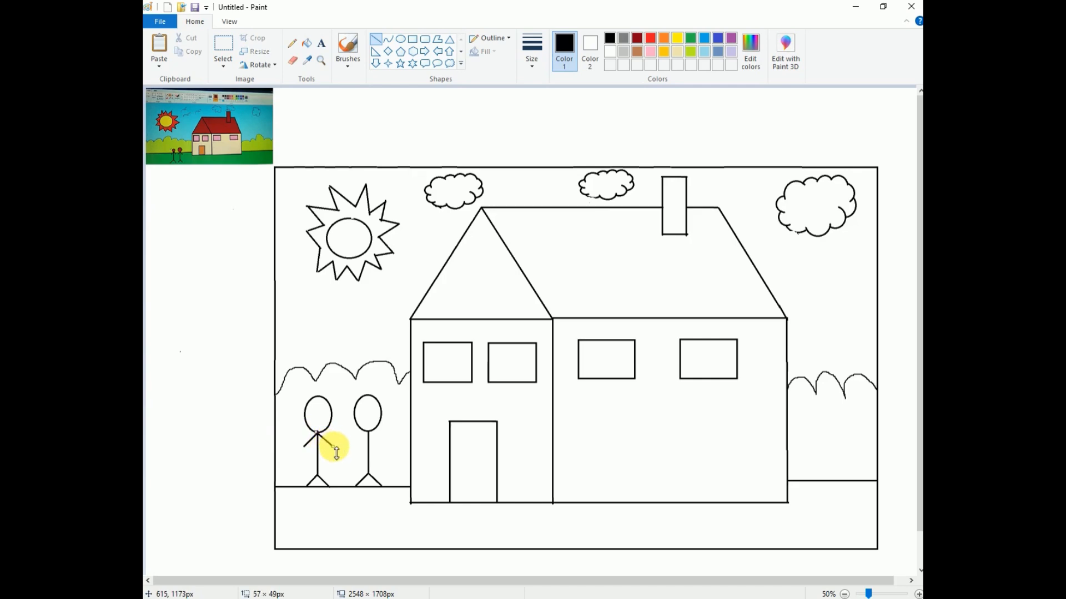
{"action": "left_click", "coordinate": [362, 437]}
{"action": "mouse_move", "coordinate": [368, 433]}
{"action": "left_mouse_down"}
{"action": "mouse_move", "coordinate": [352, 447]}
{"action": "mouse_move", "coordinate": [386, 445]}
{"action": "left_mouse_up"}
{"action": "left_click", "coordinate": [401, 532]}
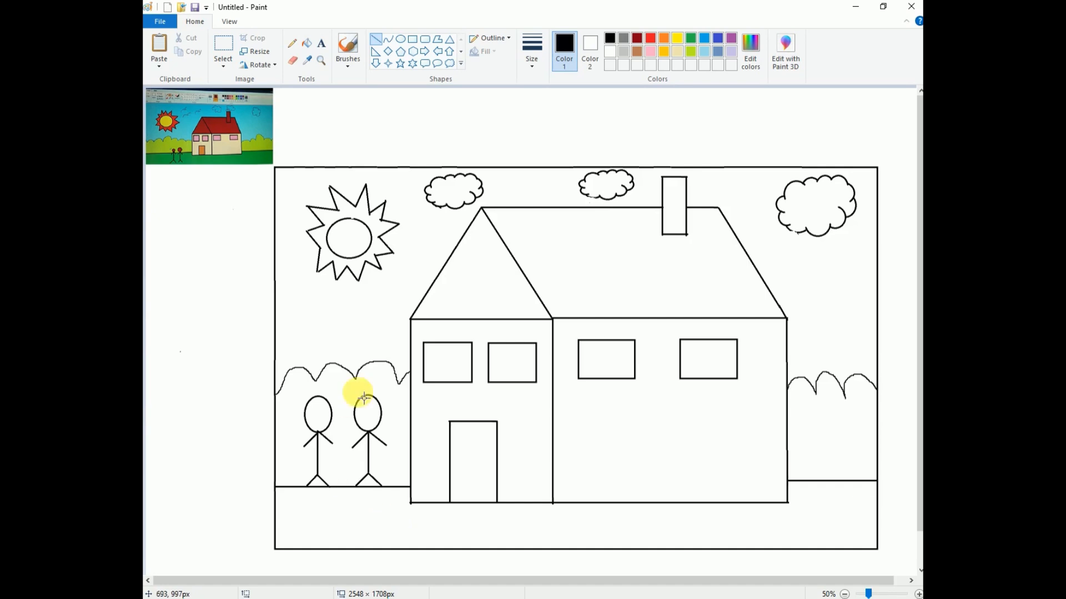
- Try to erase the large cloud in the upper-right corner of the picture
{"action": "left_click", "coordinate": [292, 60]}
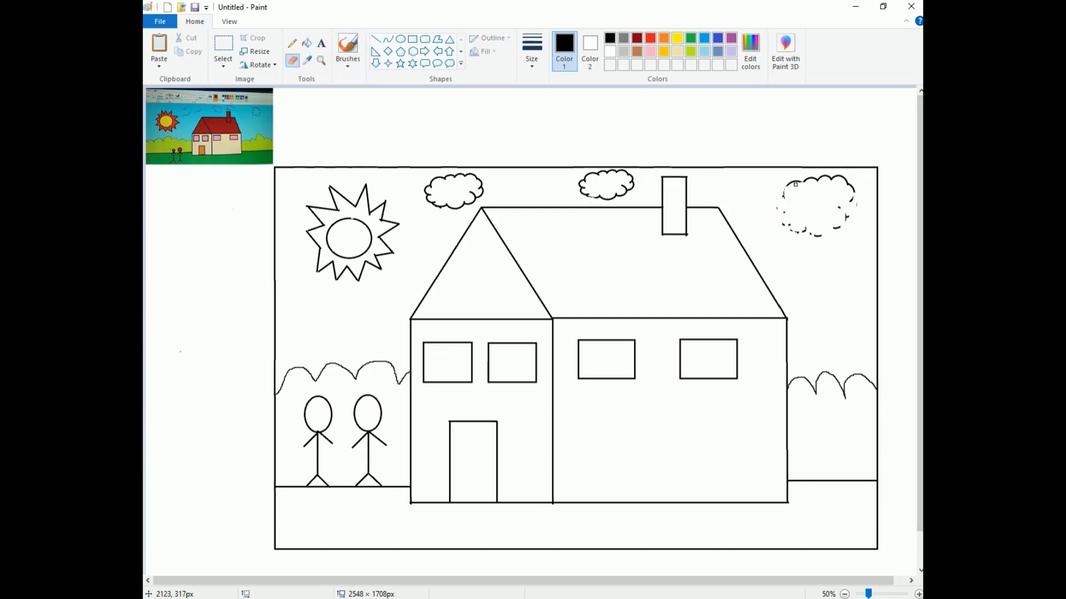
{"action": "key", "text": "ctrl+z"}
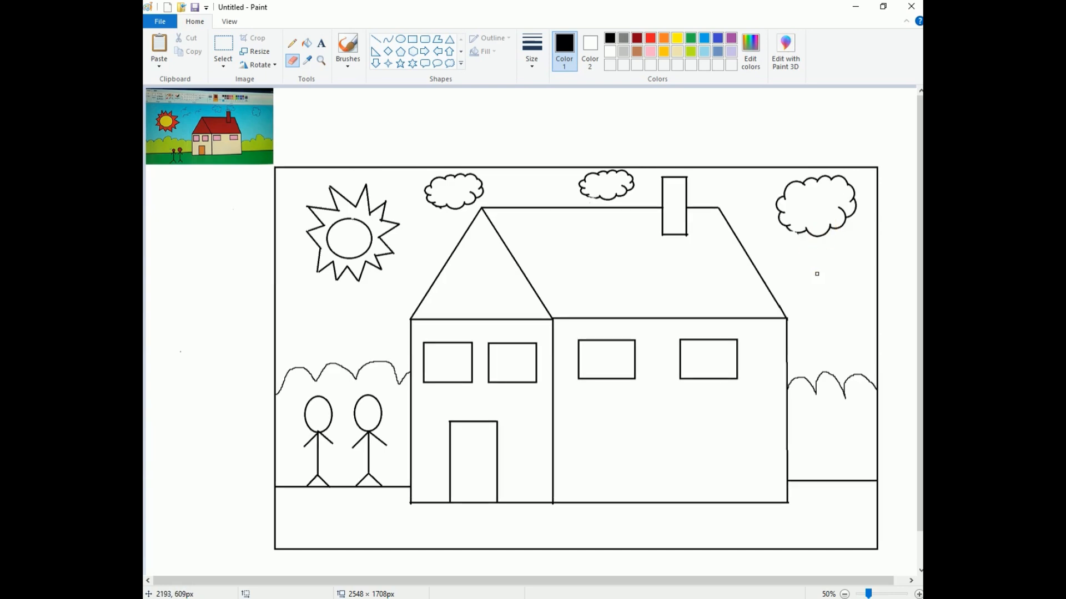
- Sketch three small birds in the sky with the Pencil, two beside the sun and one between the small clouds
{"action": "left_click", "coordinate": [293, 43]}
{"action": "left_click_drag", "start_coordinate": [408, 236], "coordinate": [458, 233]}
{"action": "key", "text": "ctrl+z"}
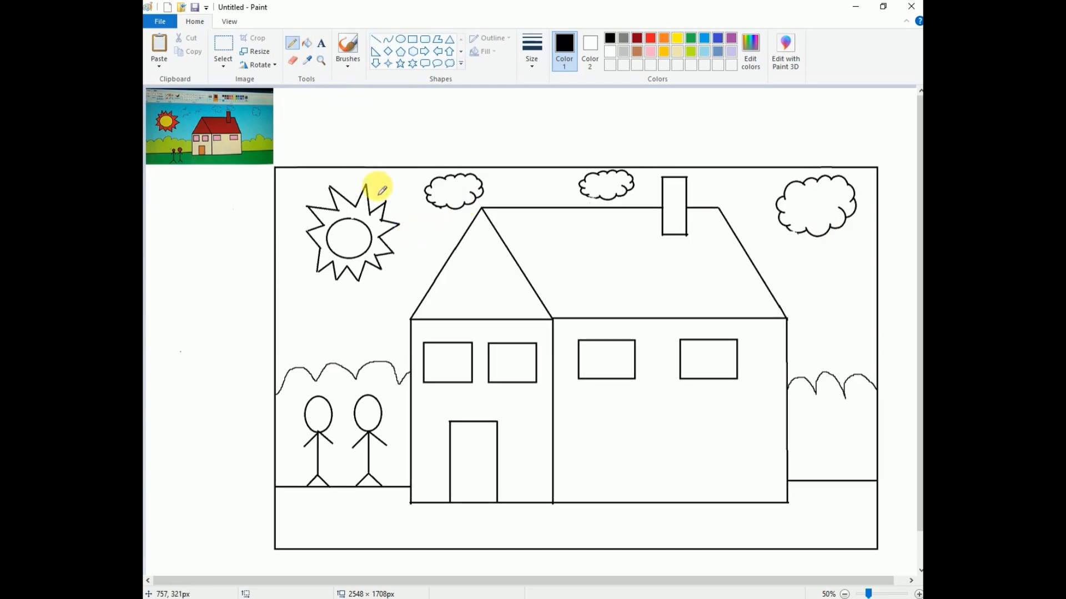
{"action": "key", "text": "ctrl+z"}
{"action": "left_click_drag", "start_coordinate": [391, 206], "coordinate": [423, 190]}
{"action": "key", "text": "ctrl+z"}
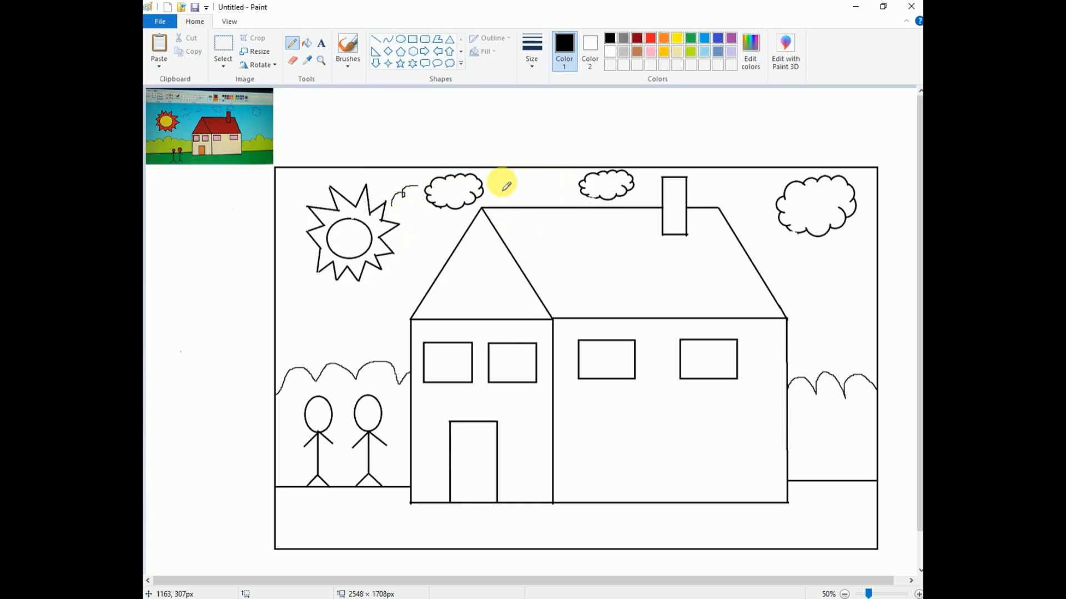
{"action": "left_click_drag", "start_coordinate": [500, 188], "coordinate": [543, 183]}
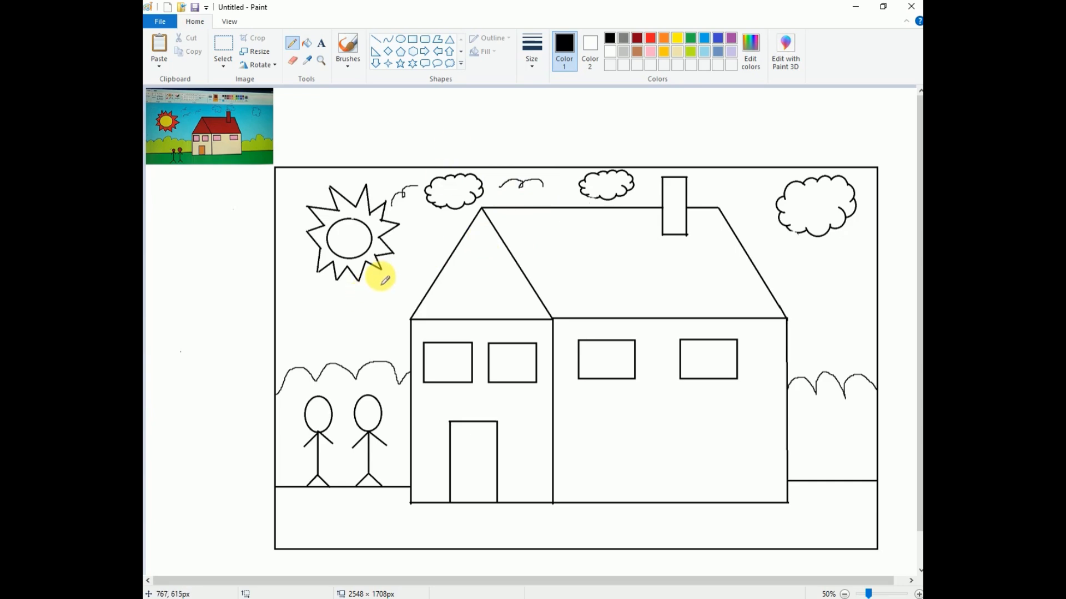
{"action": "key", "text": "ctrl+z"}
{"action": "left_click_drag", "start_coordinate": [411, 236], "coordinate": [435, 238]}
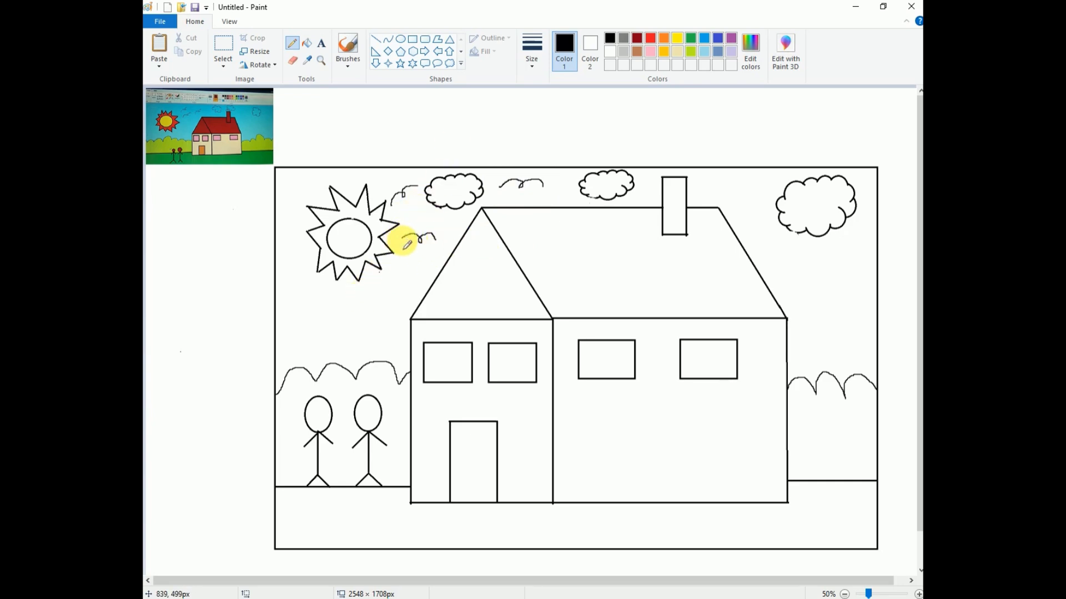
- Fill the roof, the front gable and the chimney with dark red
{"action": "left_click", "coordinate": [307, 42]}
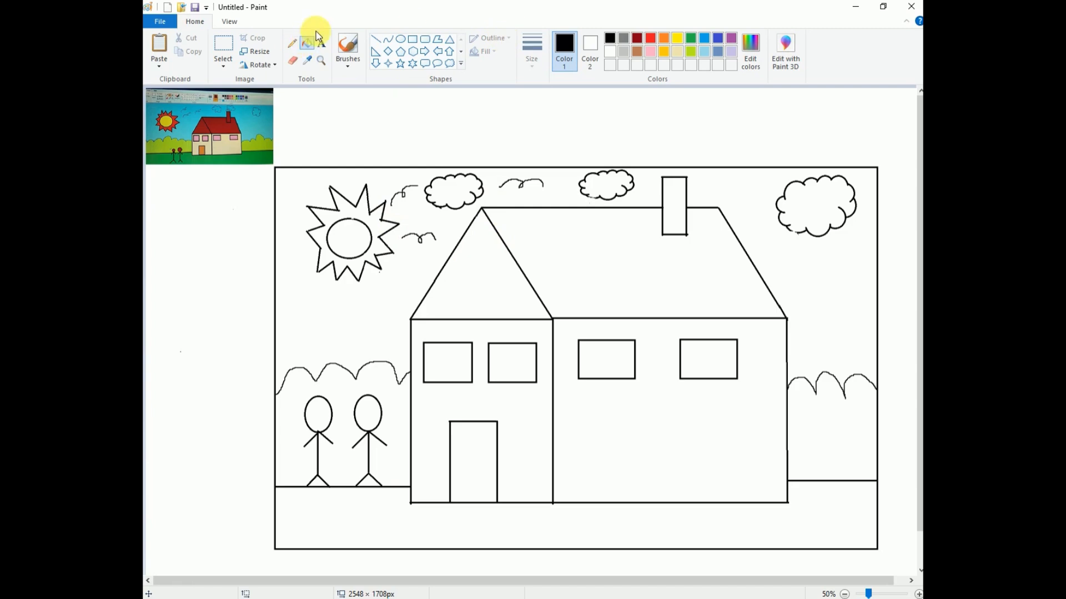
{"action": "left_click", "coordinate": [636, 38]}
{"action": "left_click", "coordinate": [620, 252]}
{"action": "left_click", "coordinate": [671, 207]}
{"action": "left_click", "coordinate": [493, 270]}
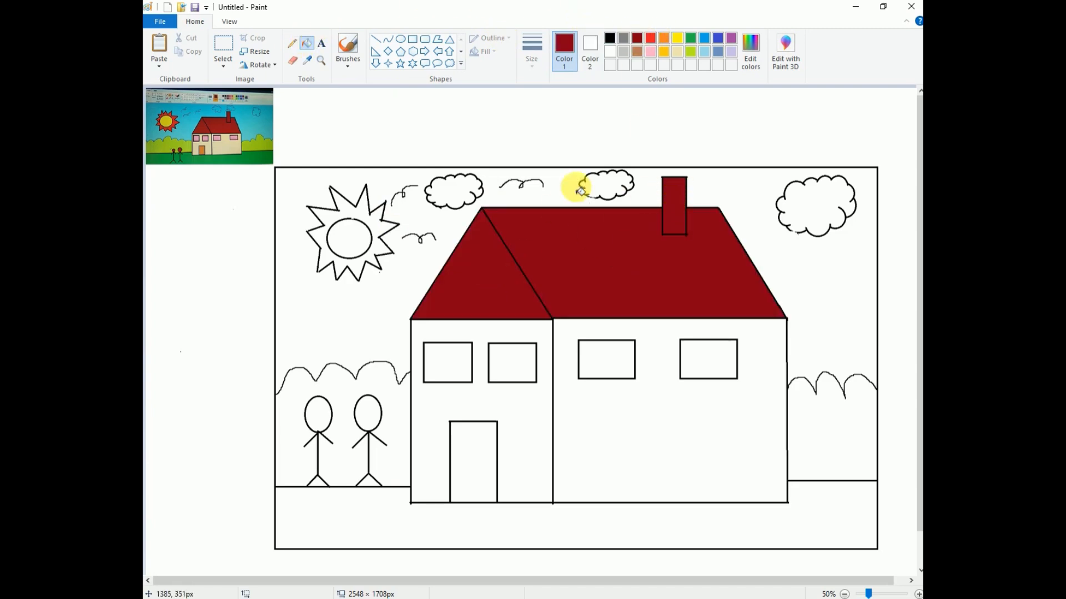
- Fill the door with brown and all four windows with light pink
{"action": "left_click", "coordinate": [636, 51]}
{"action": "left_click", "coordinate": [484, 465]}
{"action": "left_click", "coordinate": [650, 51]}
{"action": "left_click", "coordinate": [447, 362]}
{"action": "left_click", "coordinate": [512, 362]}
{"action": "left_click", "coordinate": [606, 359]}
{"action": "left_click", "coordinate": [708, 359]}
- Fill the sun's centre with yellow and try to fill its rays with orange
{"action": "left_click", "coordinate": [677, 38]}
{"action": "left_click", "coordinate": [349, 239]}
{"action": "left_click", "coordinate": [664, 38]}
{"action": "left_click", "coordinate": [395, 193]}
{"action": "key", "text": "ctrl+z"}
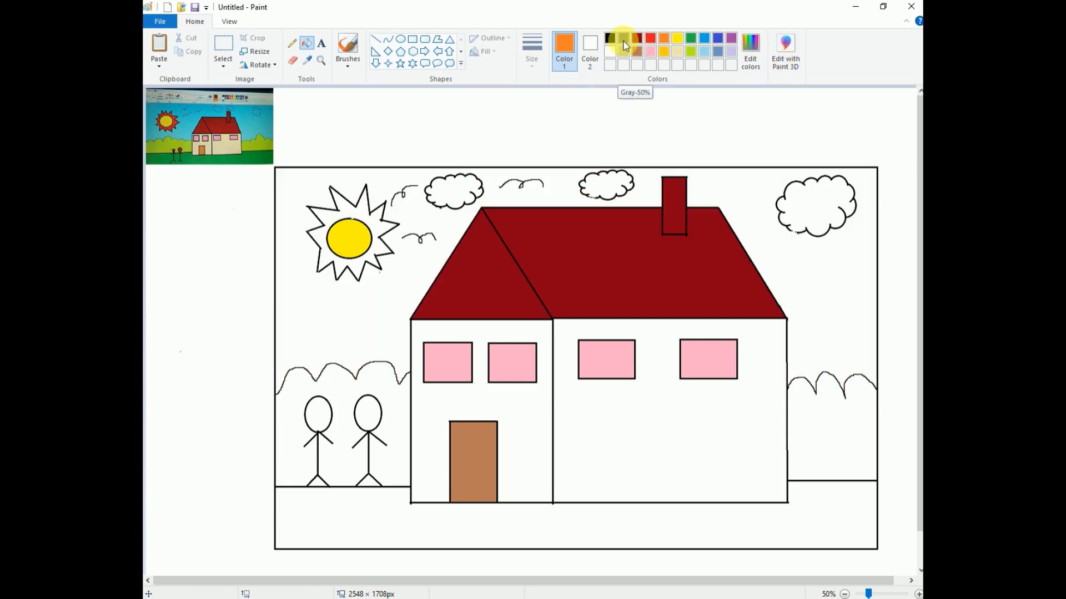
- Close the gap in the sun's ray outline with a black line and fill the rays with orange
{"action": "left_click", "coordinate": [375, 39]}
{"action": "left_click", "coordinate": [609, 38]}
{"action": "left_click_drag", "start_coordinate": [330, 188], "coordinate": [351, 201]}
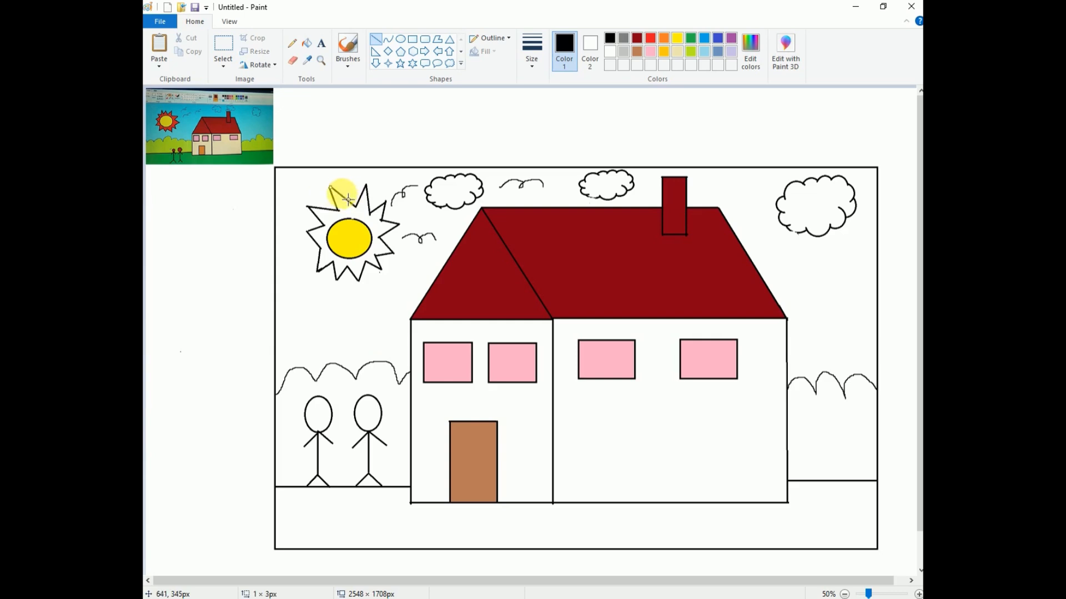
{"action": "left_click", "coordinate": [306, 43]}
{"action": "left_click", "coordinate": [358, 210]}
- Fill the sky around the house with light blue
{"action": "left_click", "coordinate": [703, 51]}
{"action": "left_click", "coordinate": [605, 190]}
{"action": "key", "text": "ctrl+z"}
{"action": "left_click", "coordinate": [816, 259]}
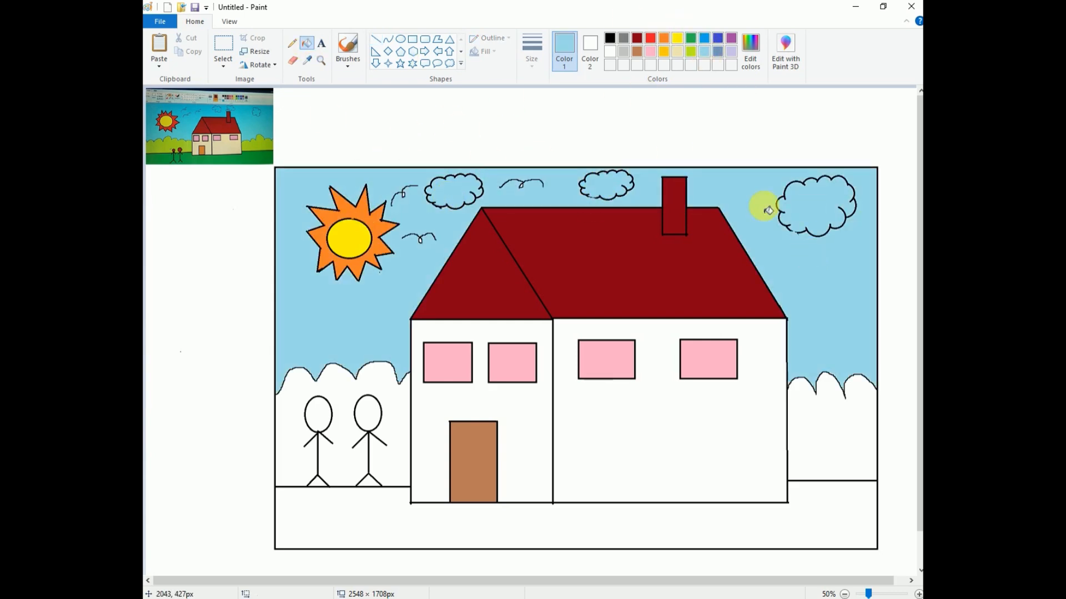
- Fill the bushes on both sides of the house with lime, and the ground and the gaps between the stick figures' legs with green
{"action": "left_click", "coordinate": [803, 391]}
{"action": "left_click", "coordinate": [298, 390]}
{"action": "left_click", "coordinate": [691, 37]}
{"action": "left_click", "coordinate": [317, 527]}
{"action": "left_click", "coordinate": [317, 483]}
{"action": "left_click", "coordinate": [371, 486]}
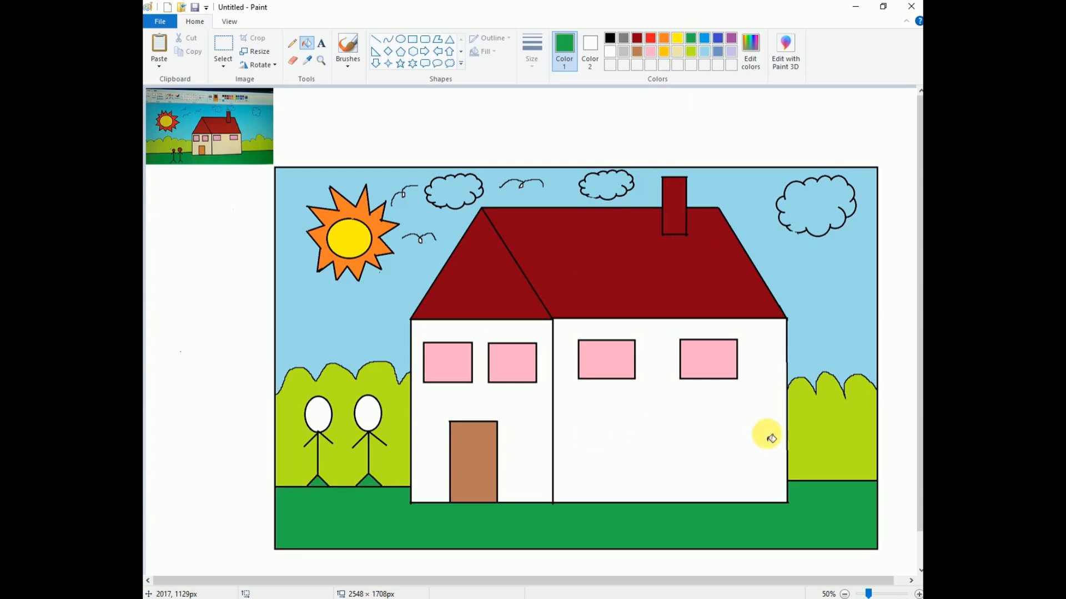
- Fill both front walls of the house with light yellow-beige
{"action": "left_click", "coordinate": [677, 51]}
{"action": "left_click", "coordinate": [588, 389]}
{"action": "left_click", "coordinate": [516, 401]}
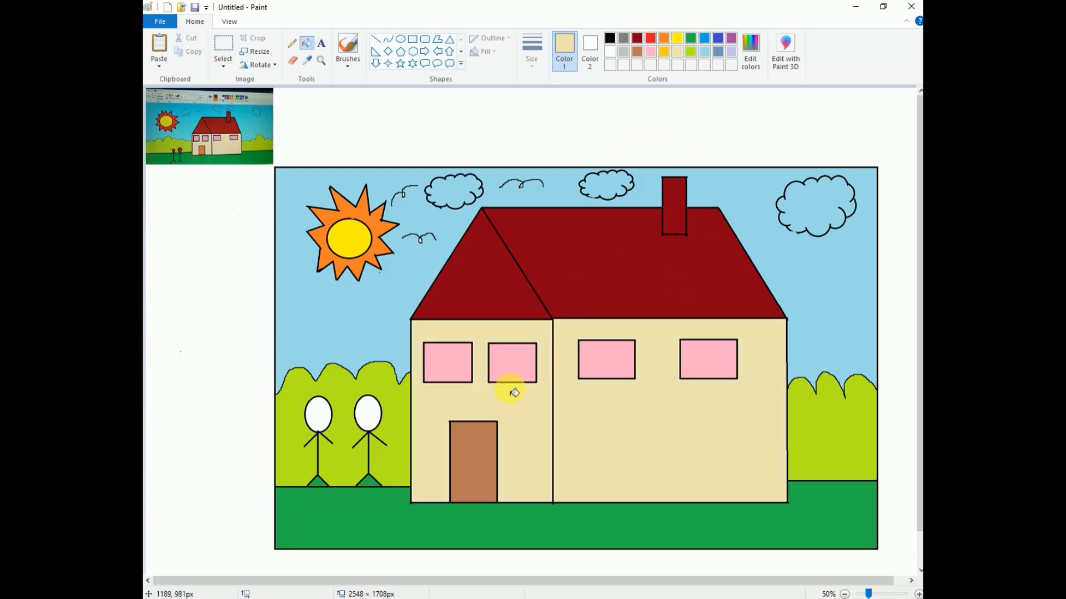
- Fill the heads of both stick figures with red
{"action": "left_click", "coordinate": [650, 37]}
{"action": "left_click", "coordinate": [318, 415]}
{"action": "left_click", "coordinate": [367, 414]}
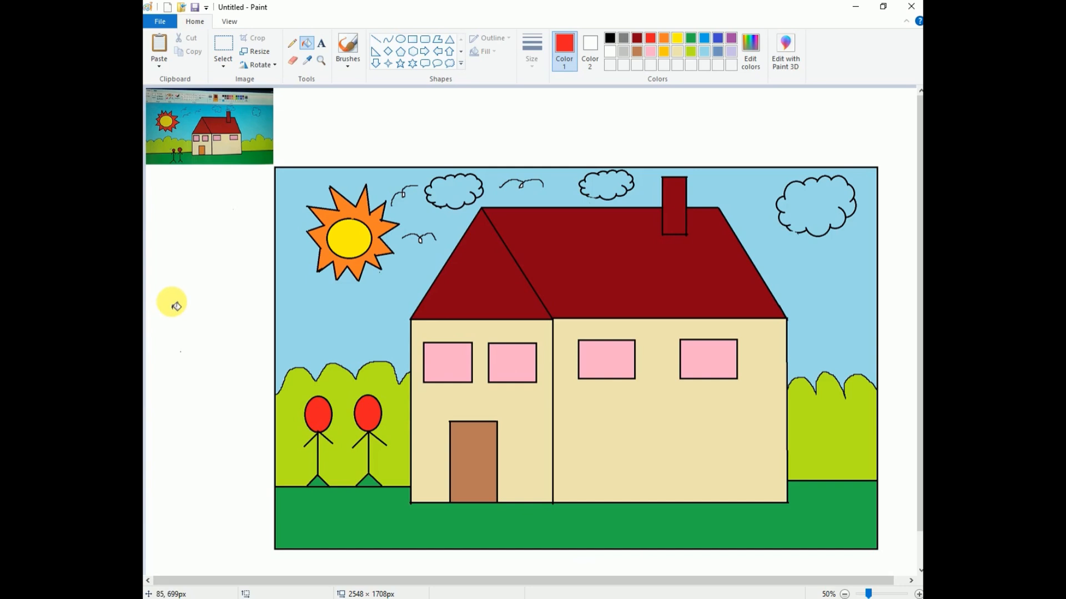
{"action": "left_click", "coordinate": [224, 43]}
{"action": "mouse_move", "coordinate": [309, 120]}
{"action": "left_mouse_down"}
{"action": "mouse_move", "coordinate": [445, 97]}
{"action": "mouse_move", "coordinate": [435, 88]}
{"action": "left_mouse_up"}
{"action": "left_click_drag", "start_coordinate": [371, 120], "coordinate": [383, 95]}
{"action": "left_click_drag", "start_coordinate": [338, 149], "coordinate": [479, 95]}
{"action": "mouse_move", "coordinate": [363, 155]}
{"action": "left_mouse_down"}
{"action": "mouse_move", "coordinate": [518, 97]}
{"action": "mouse_move", "coordinate": [502, 119]}
{"action": "mouse_move", "coordinate": [580, 129]}
{"action": "left_mouse_up"}
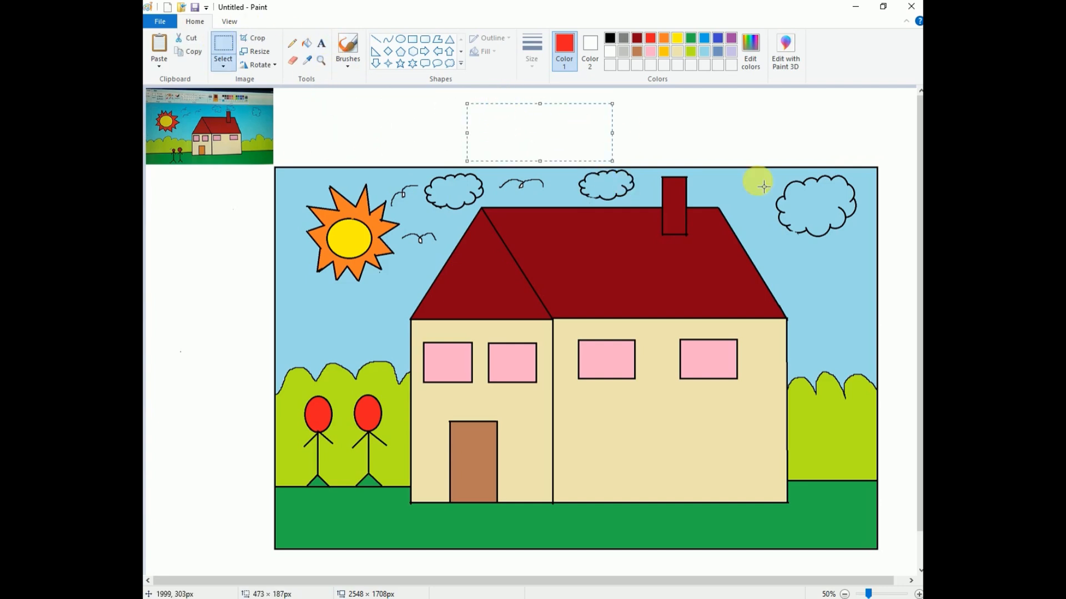
- Add a black caption reading "MADE BY" plus the author's first name, and centre it above the house picture
{"action": "left_click", "coordinate": [321, 44]}
{"action": "left_click", "coordinate": [382, 106]}
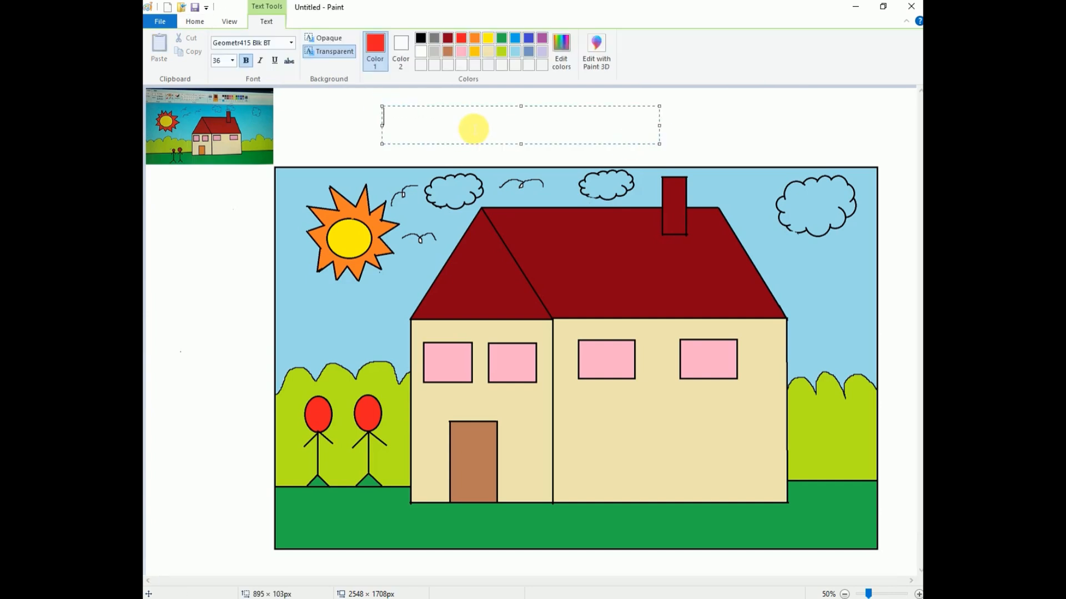
{"action": "left_click_drag", "start_coordinate": [457, 111], "coordinate": [457, 93]}
{"action": "left_click", "coordinate": [421, 37]}
{"action": "type", "text": "PREETI"}
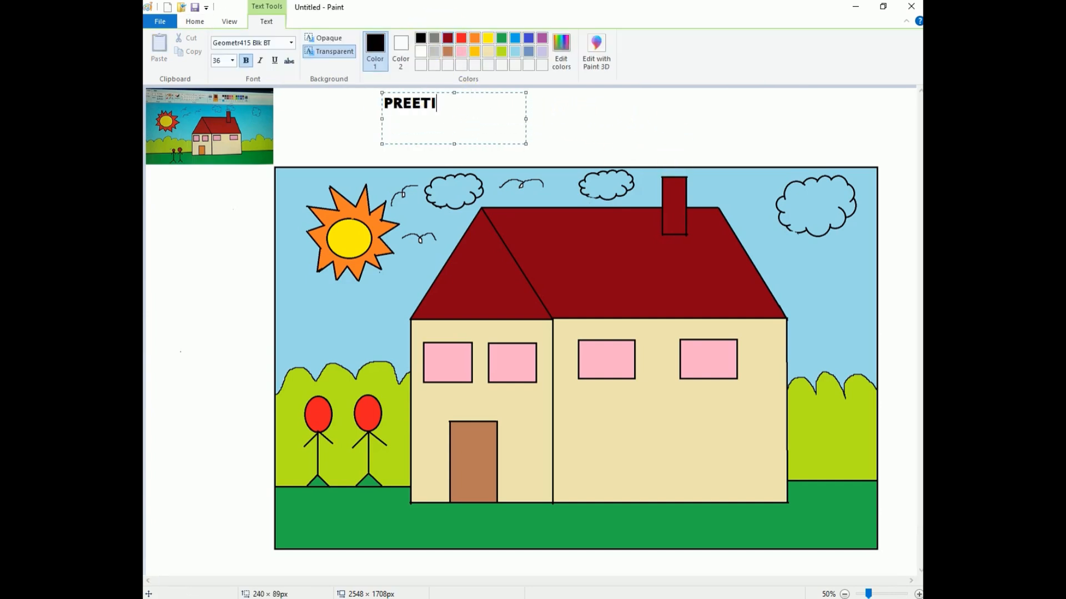
{"action": "key", "text": "BackSpace"}
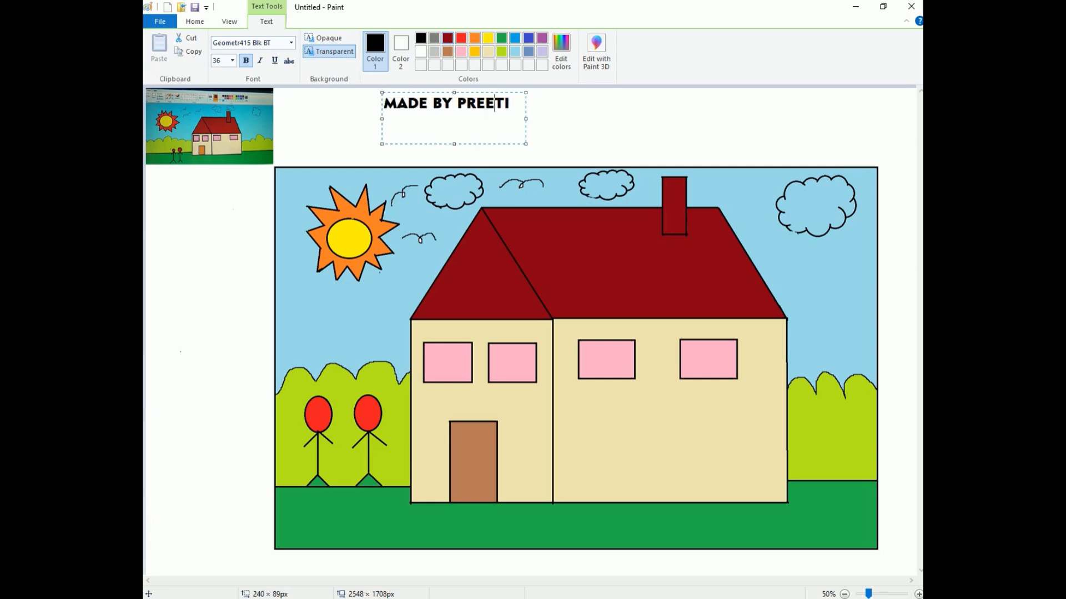
{"action": "left_click", "coordinate": [321, 112]}
{"action": "left_click", "coordinate": [223, 50]}
{"action": "left_click_drag", "start_coordinate": [375, 91], "coordinate": [587, 142]}
- Save the drawing as a JPEG picture named HUT in the 3 FRIENDS folder
{"action": "left_click", "coordinate": [160, 21]}
{"action": "left_click", "coordinate": [172, 121]}
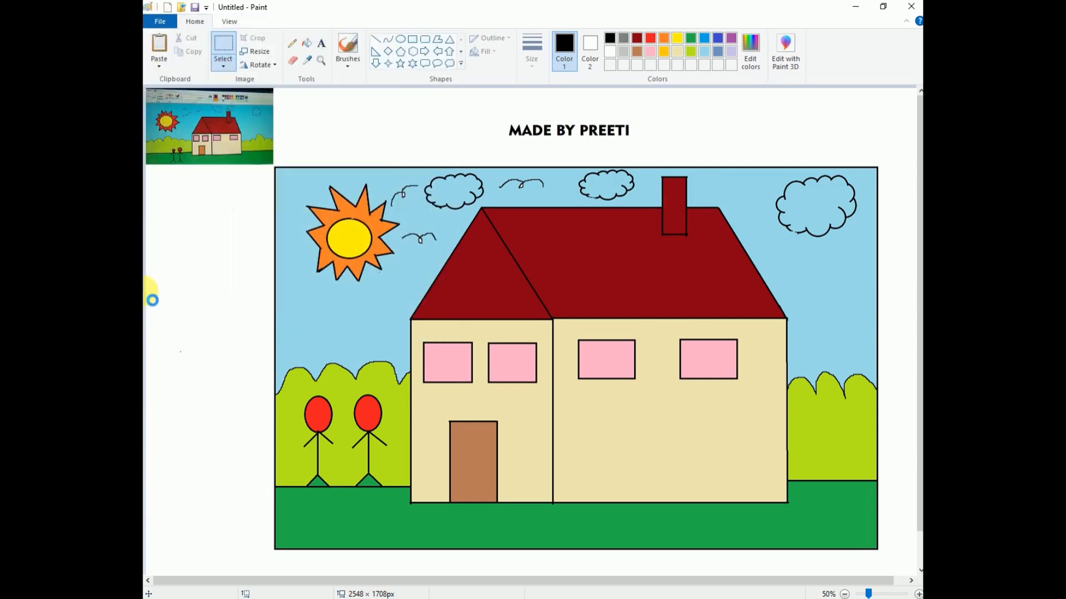
{"action": "key", "text": "BackSpace"}
{"action": "key", "text": "BackSpace"}
{"action": "key", "text": "BackSpace"}
{"action": "key", "text": "BackSpace"}
{"action": "key", "text": "BackSpace"}
{"action": "key", "text": "BackSpace"}
{"action": "key", "text": "BackSpace"}
{"action": "key", "text": "BackSpace"}
{"action": "type", "text": "HUT"}
{"action": "left_click", "coordinate": [270, 528]}
{"action": "left_click", "coordinate": [280, 577]}
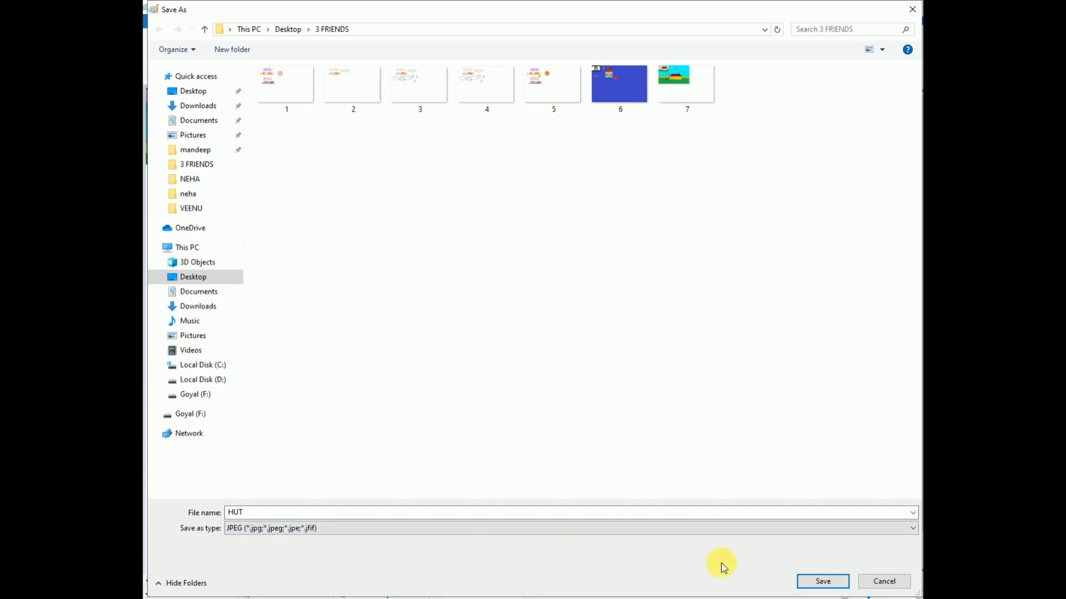